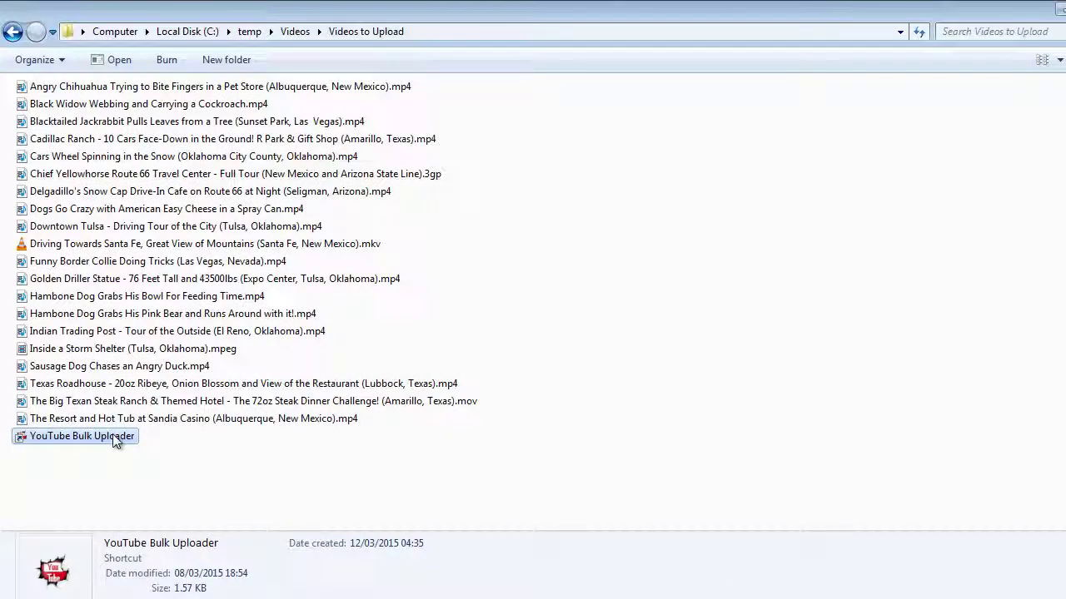
- Launch YouTube Bulk Uploader from the Videos to Upload folder and review its video database and managed accounts
double_click(115, 438)
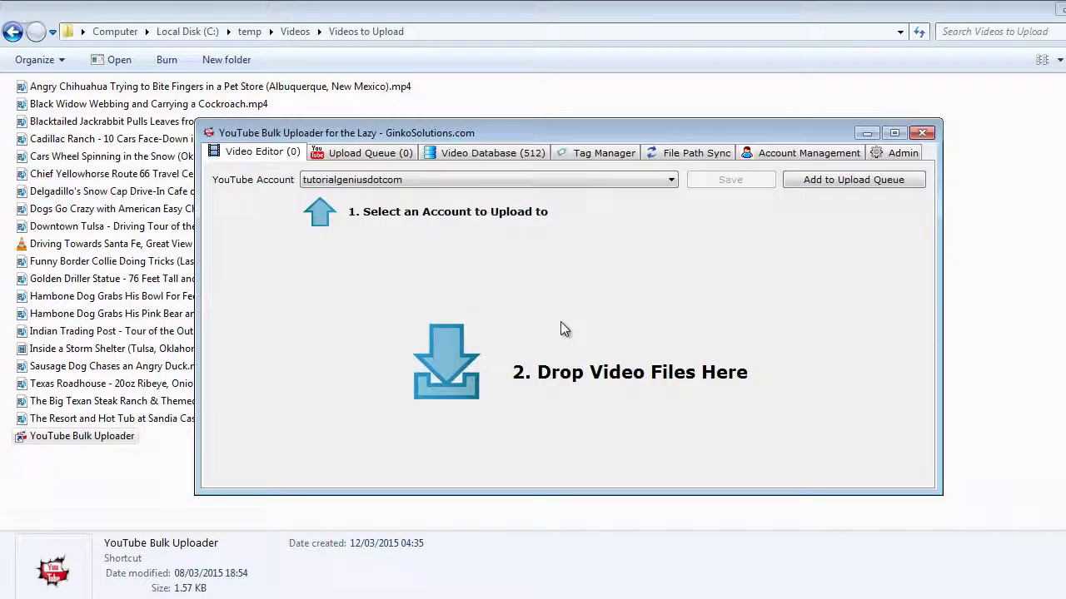
click(447, 157)
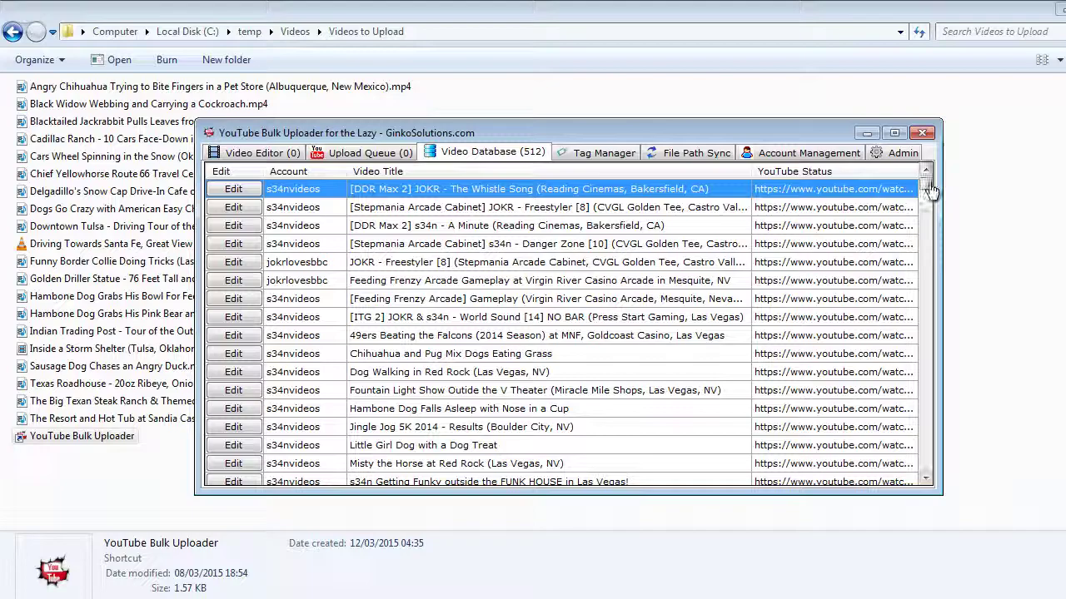
mouse_move(930, 191)
mouse_down()
mouse_move(939, 476)
mouse_move(944, 190)
mouse_up()
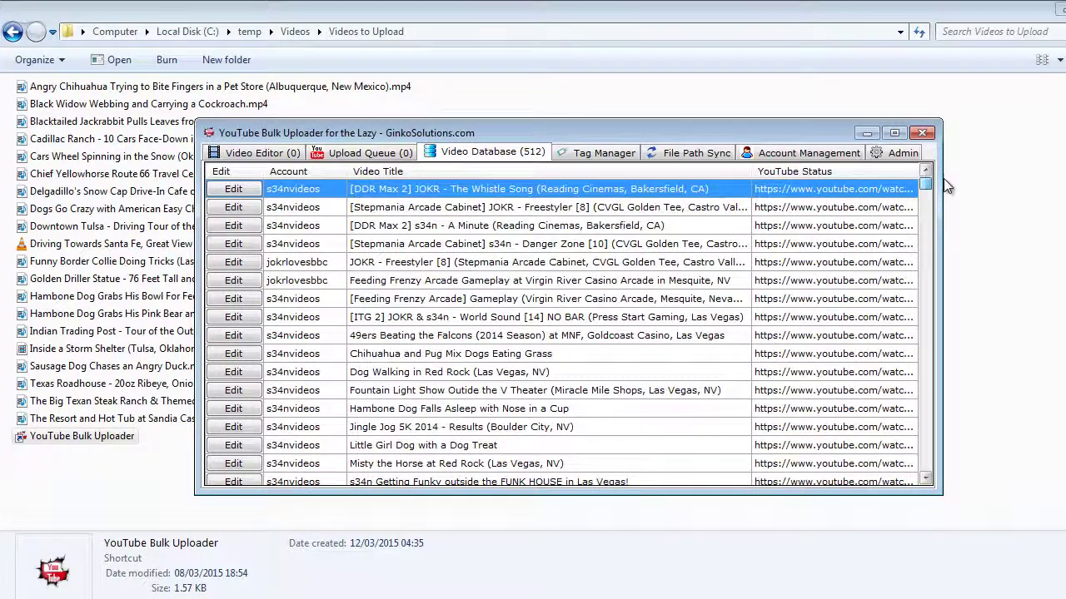
click(259, 158)
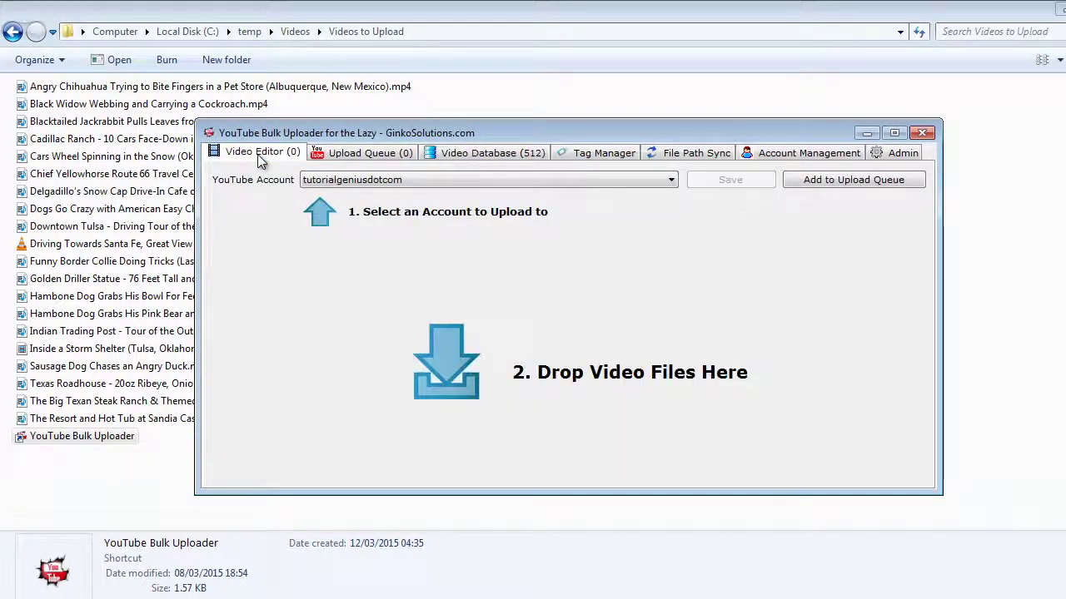
click(799, 155)
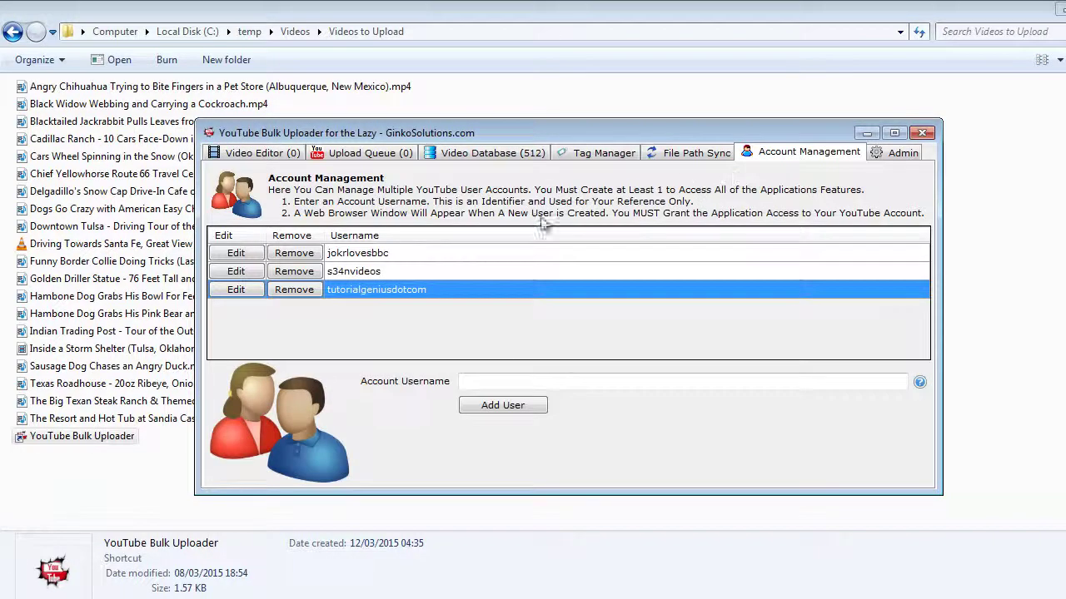
click(254, 163)
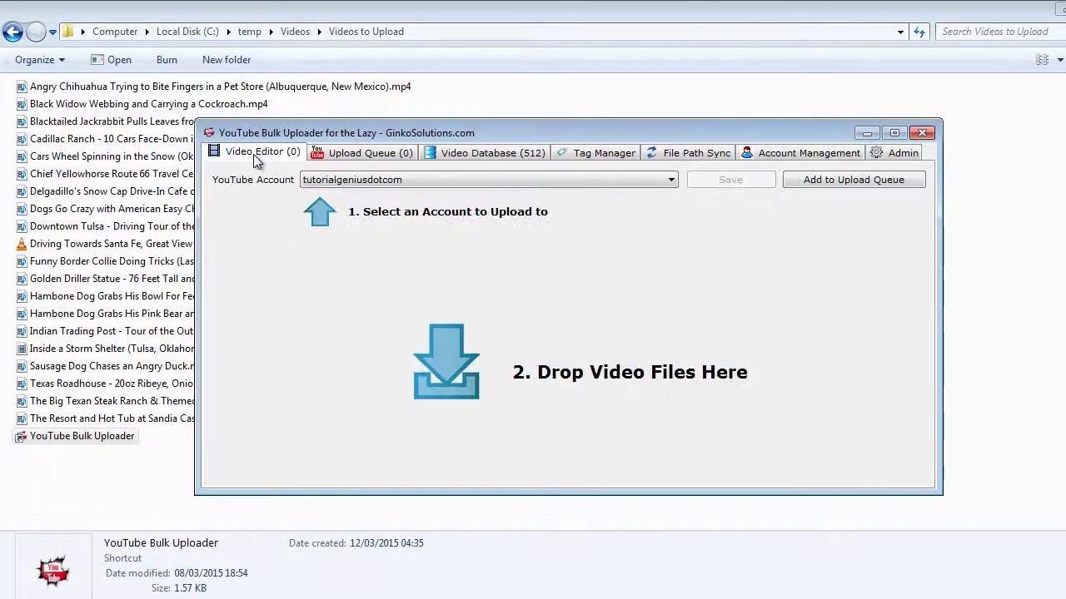
- Add all the video files in the Videos to Upload folder to the uploader's video editor and dismiss the notice
click(152, 93)
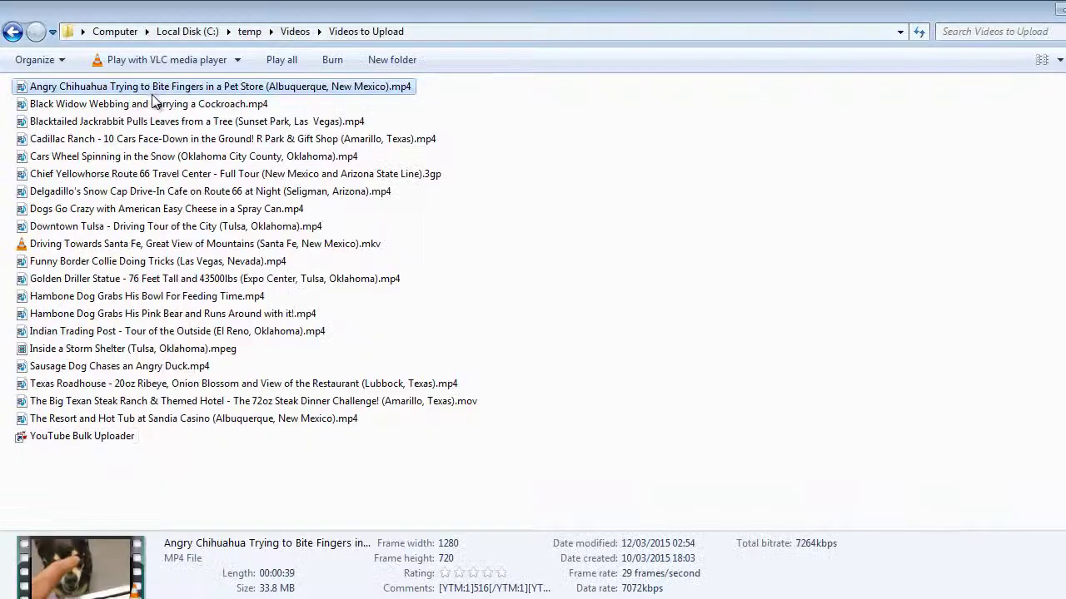
shift+click(191, 421)
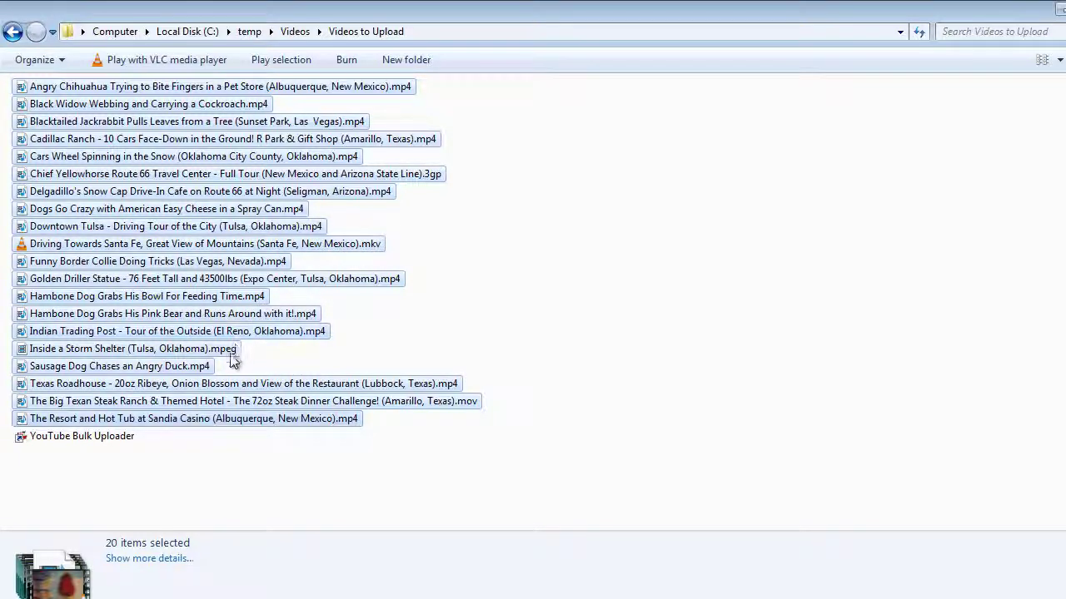
drag(220, 350, 569, 333)
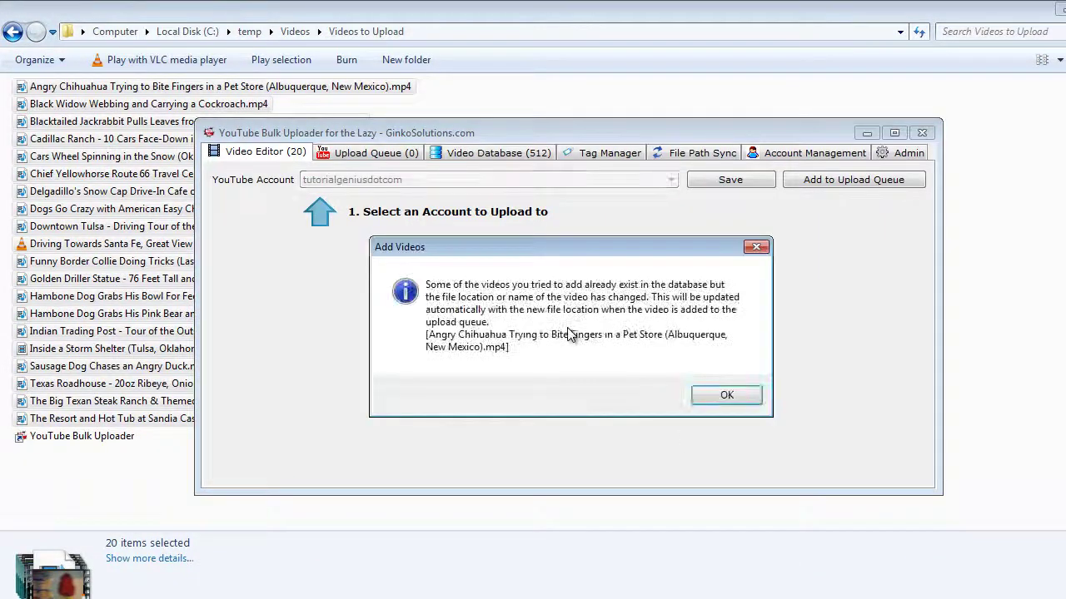
click(724, 398)
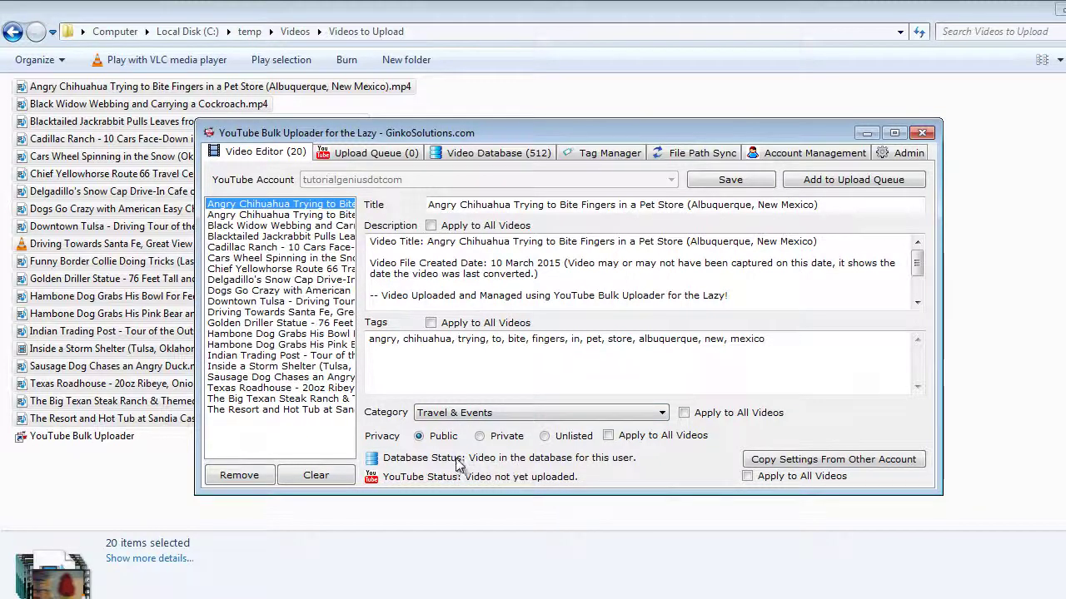
- Examine the automatically filled titles and tags of the Angry Chihuahua, Cadillac Ranch and other loaded videos
click(840, 356)
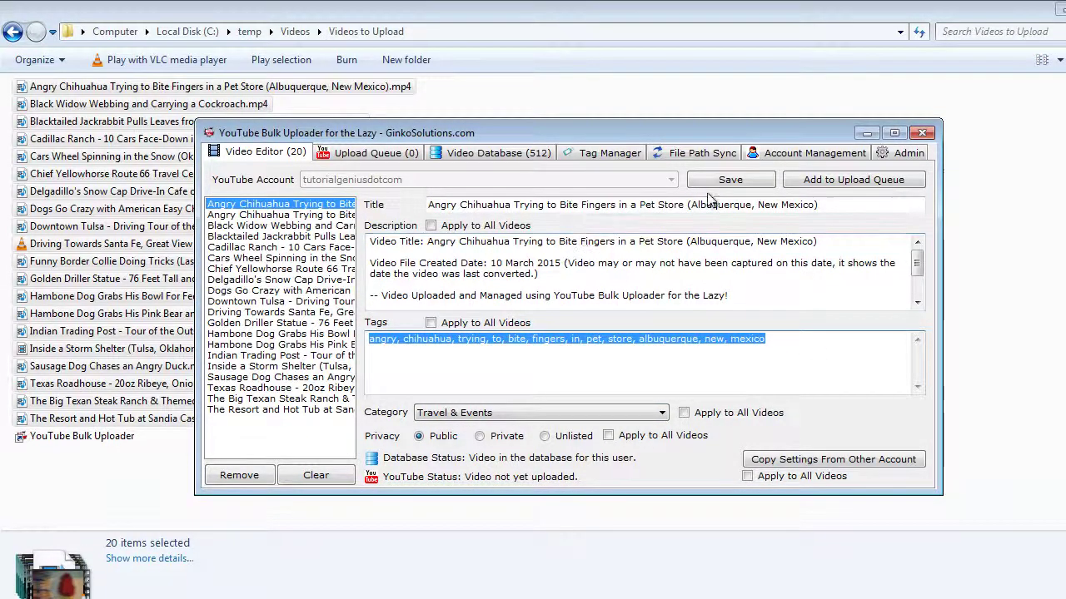
drag(712, 204, 421, 208)
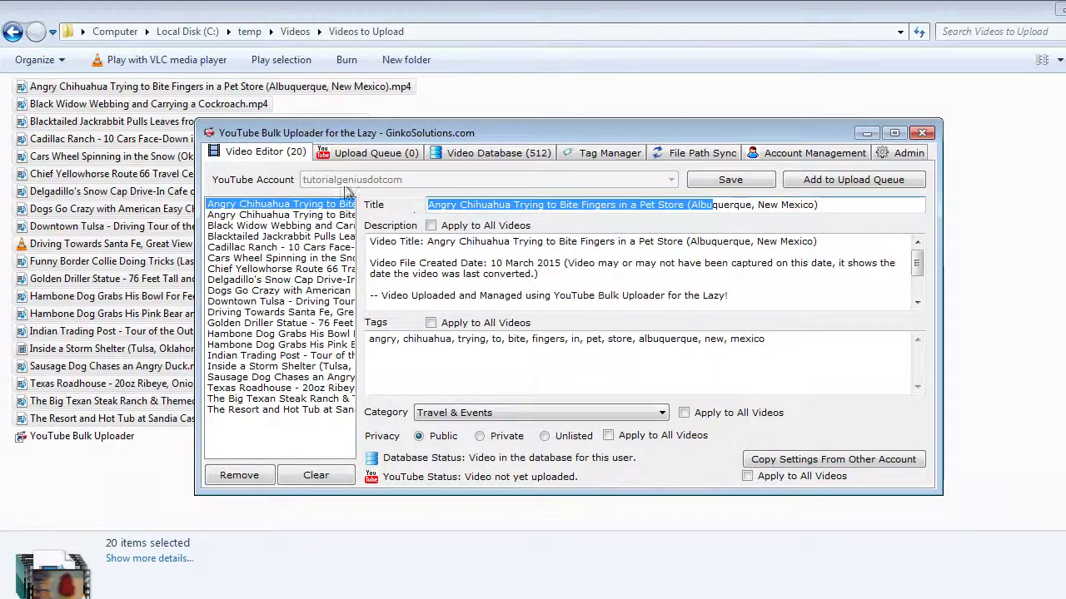
drag(545, 339, 368, 356)
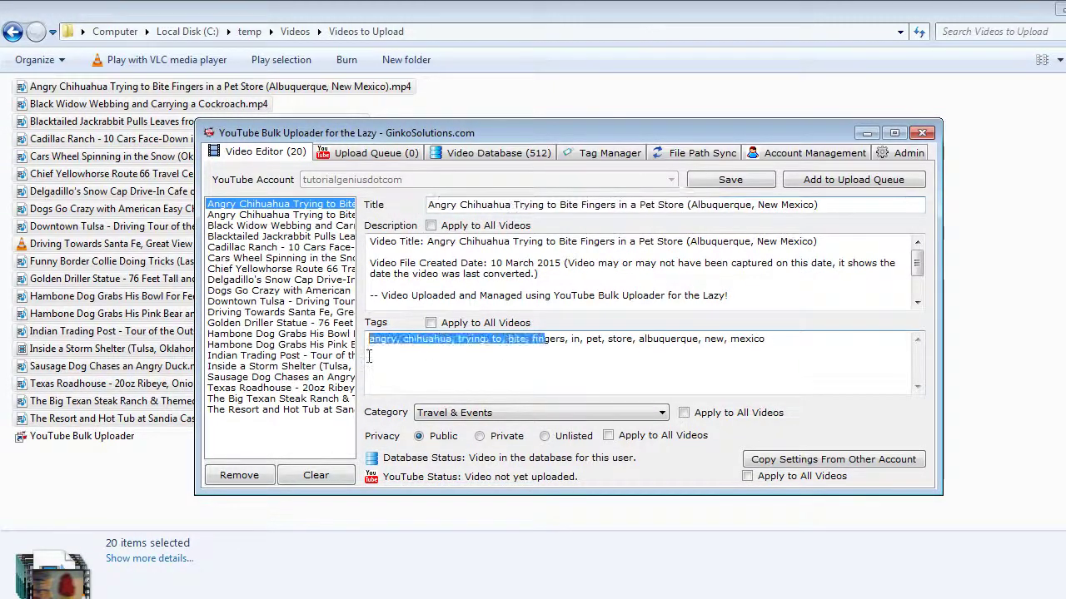
click(285, 280)
click(314, 345)
click(305, 248)
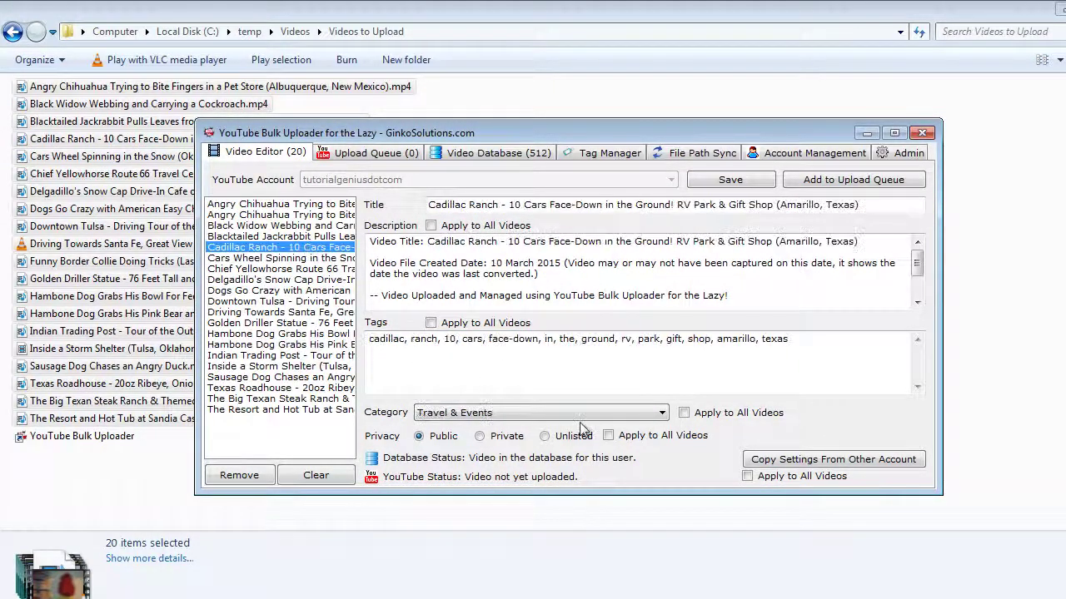
click(736, 414)
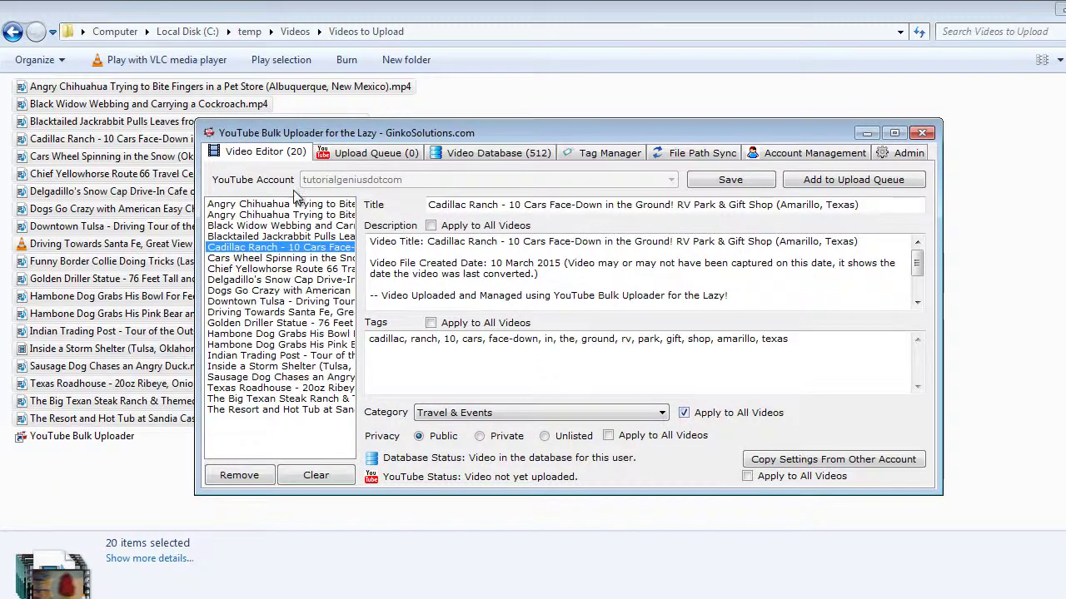
click(725, 417)
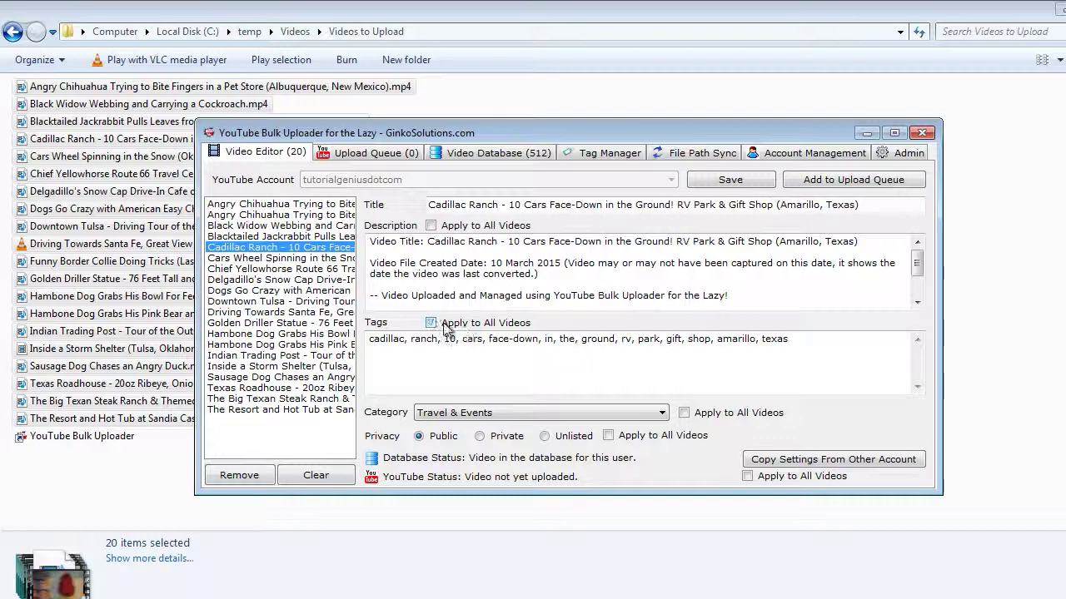
click(601, 297)
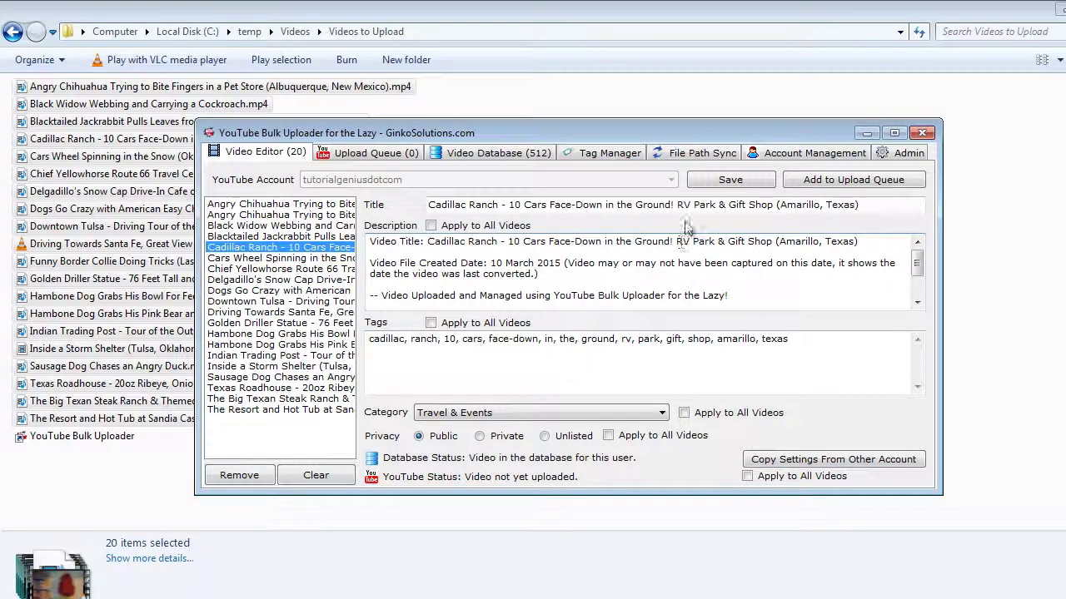
- Add the loaded videos to the upload queue and widen the queue's Account column to show the full account name
click(859, 185)
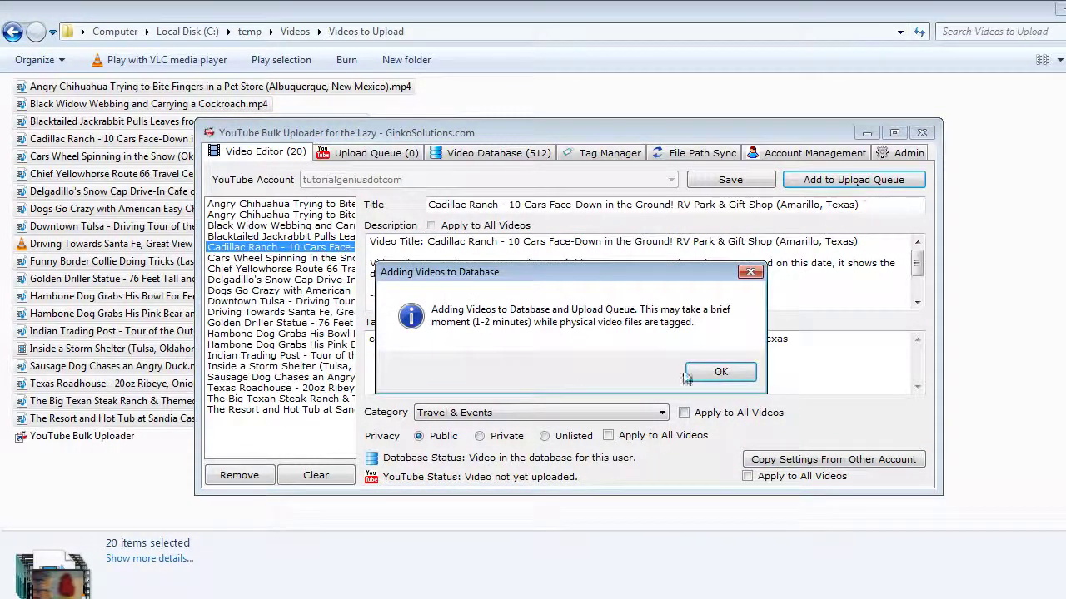
click(716, 373)
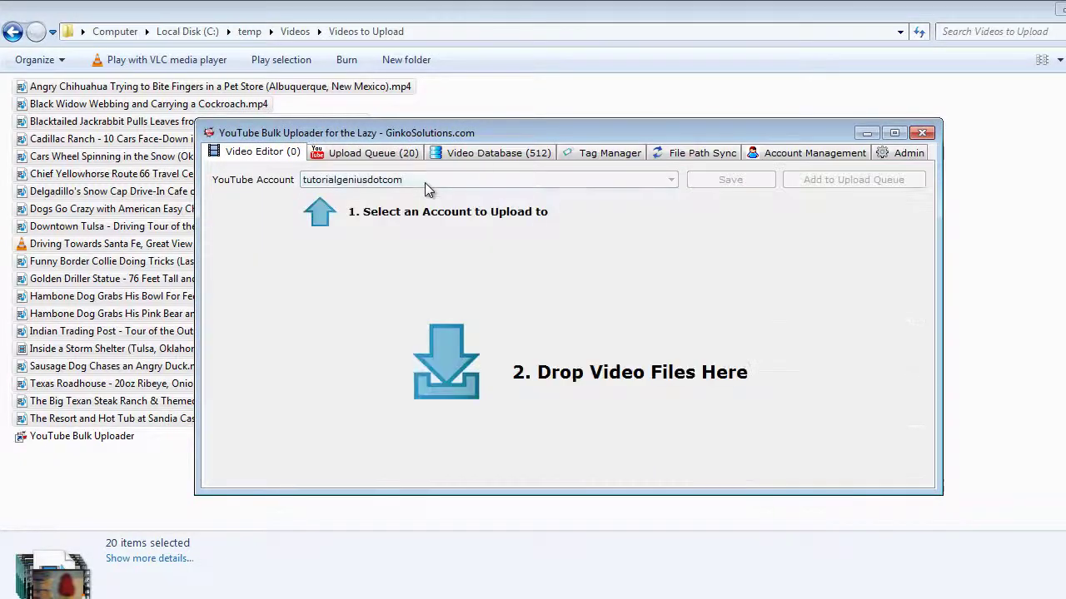
click(398, 158)
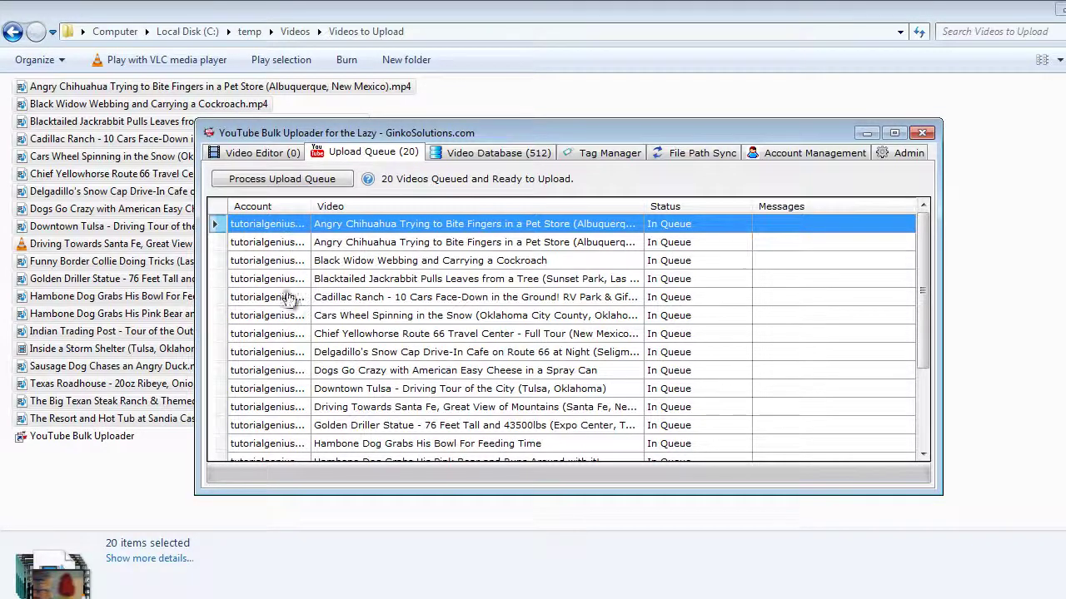
drag(308, 209, 359, 209)
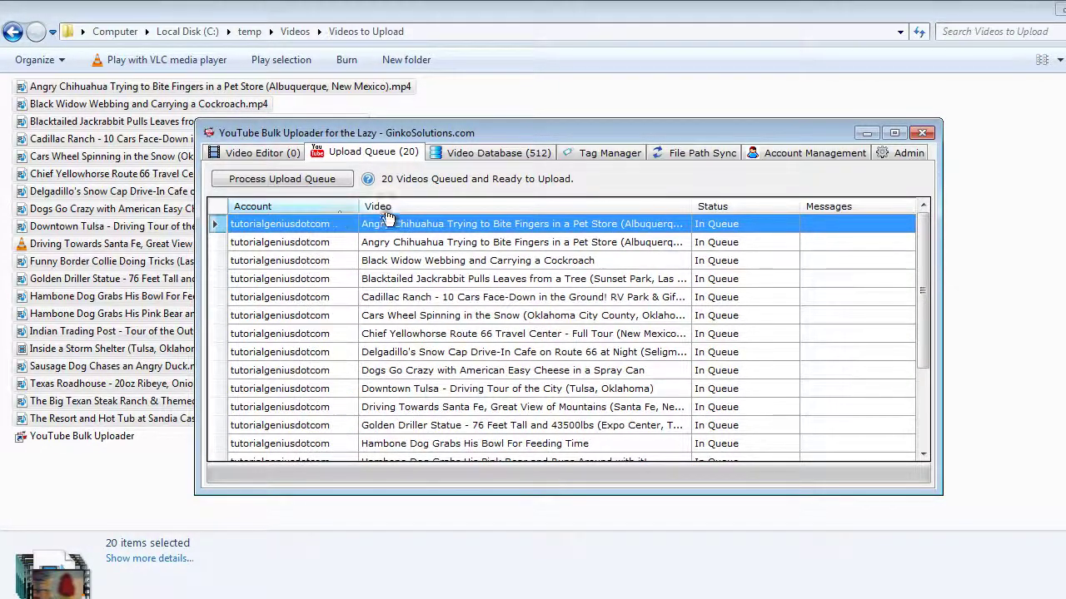
- Start processing the upload queue and check that the video editor and database remain accessible during the upload
click(315, 186)
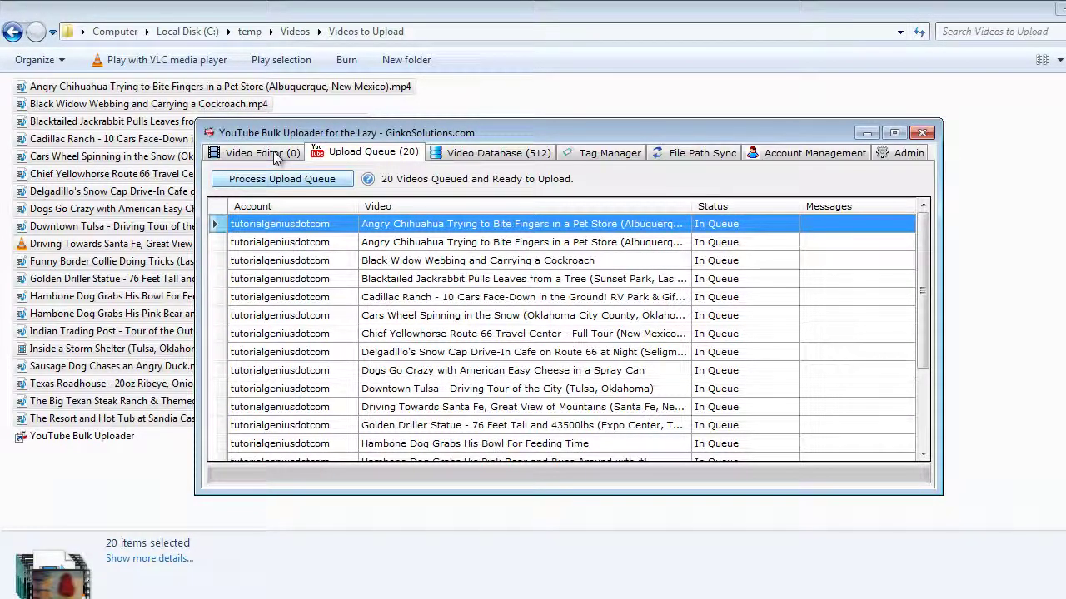
click(283, 158)
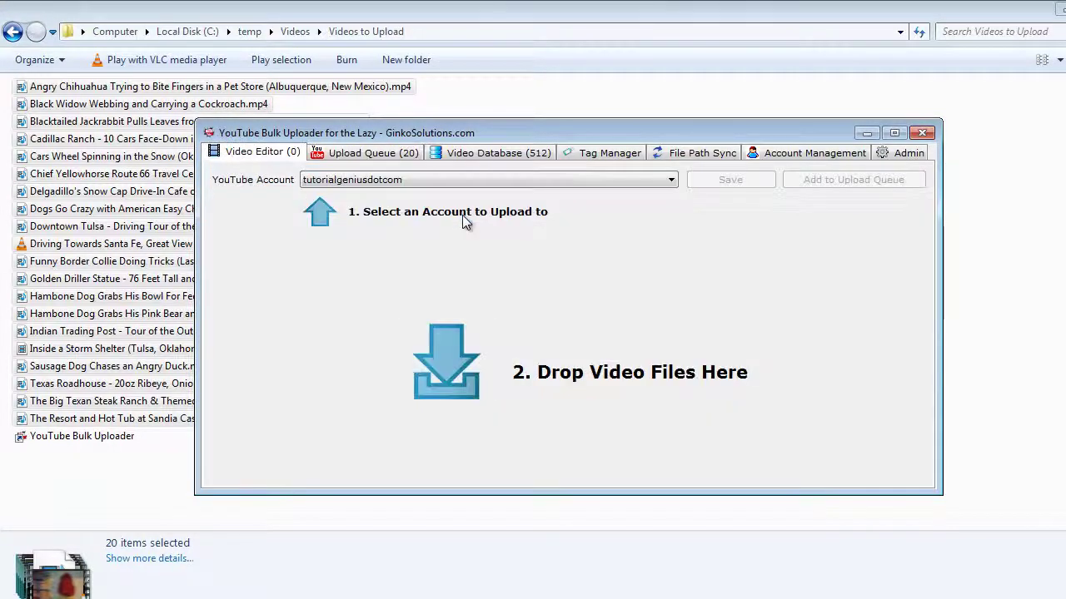
click(491, 151)
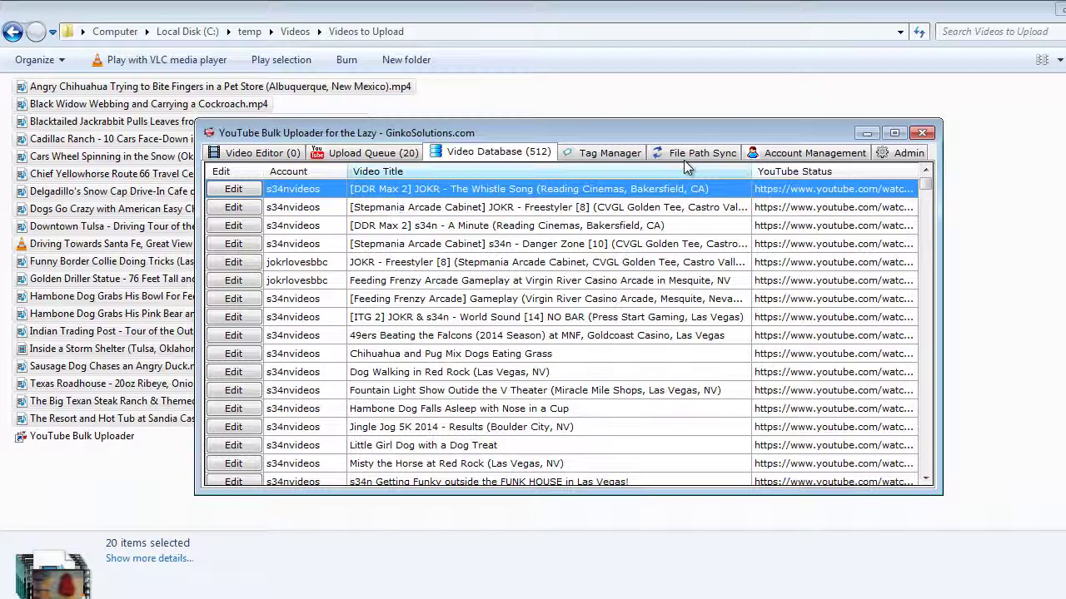
click(377, 152)
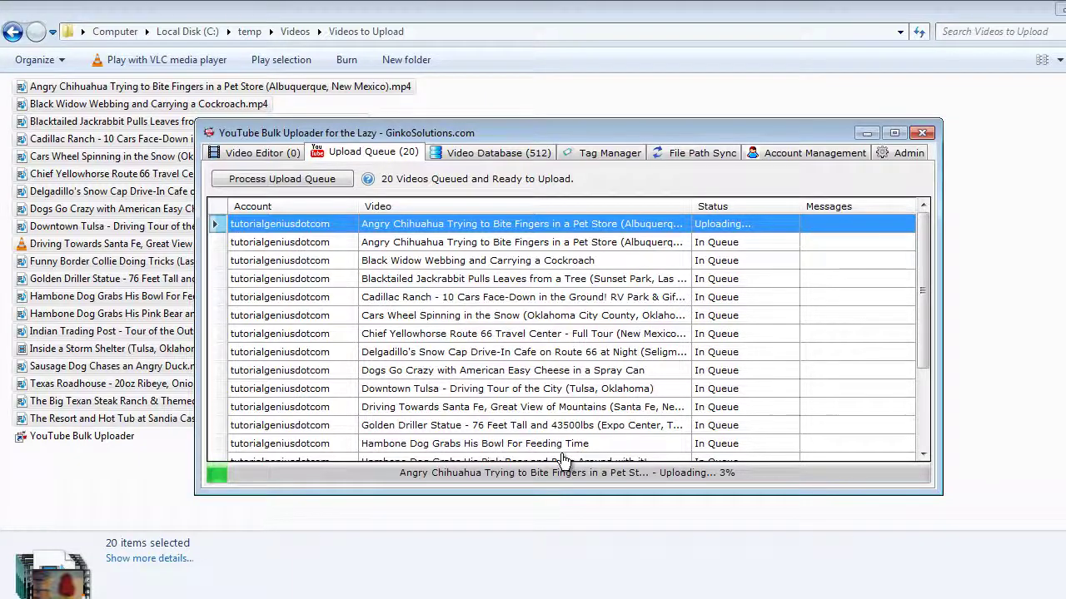
- View the queue management options for the Chief Yellowhorse Route 66 Travel Center video, then dismiss them
click(503, 338)
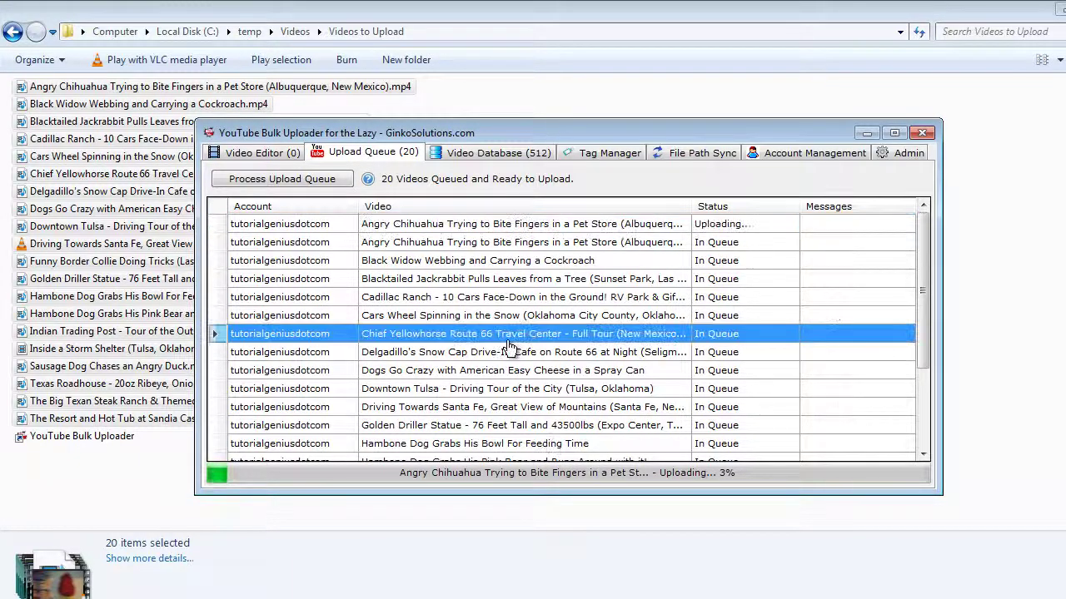
right_click(457, 333)
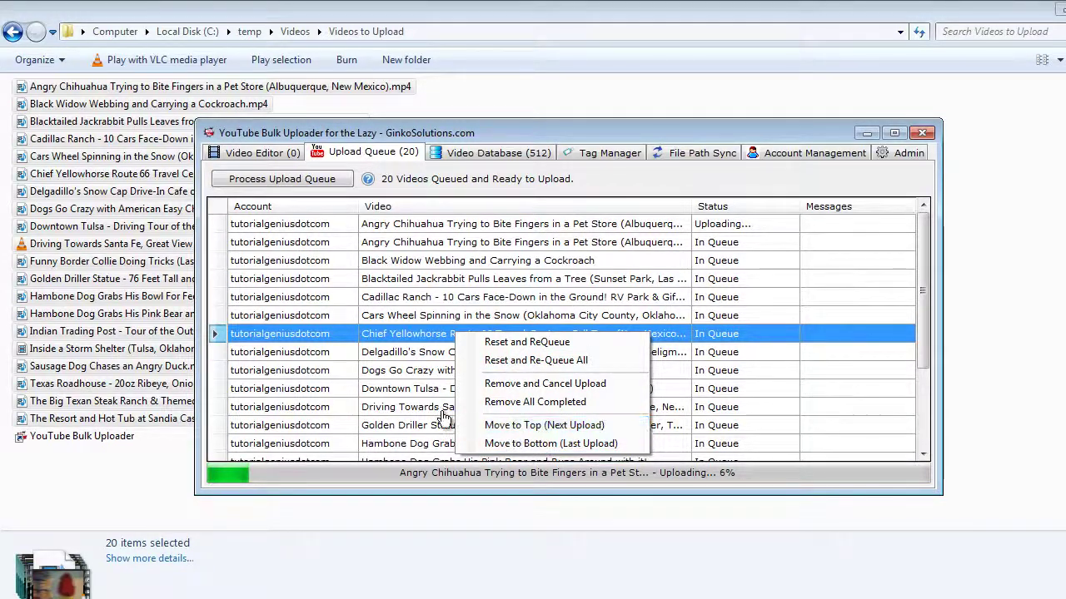
click(402, 374)
click(473, 300)
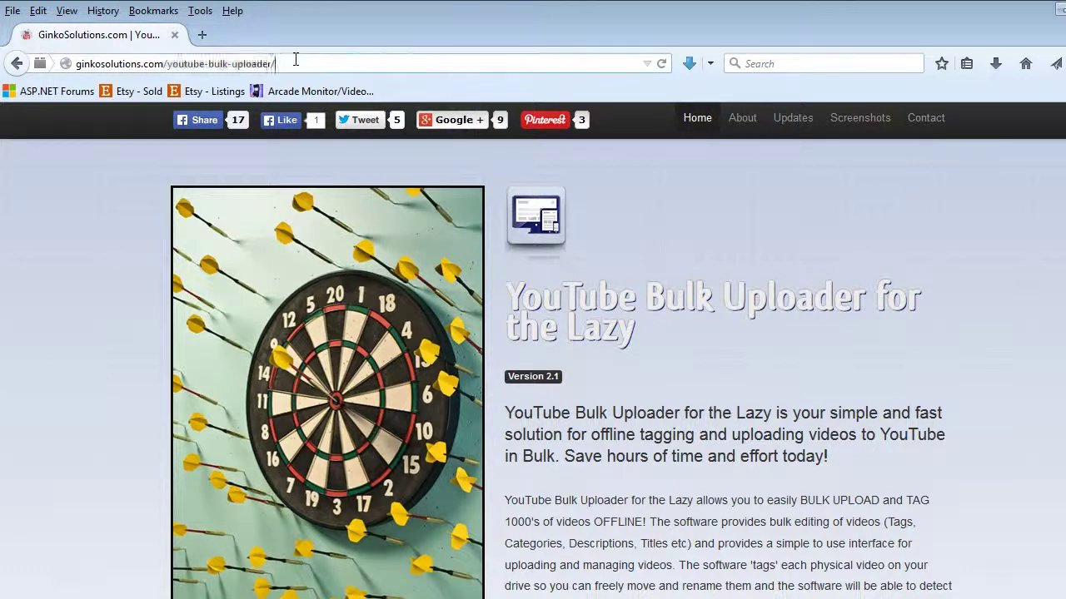
- Examine the product description on the ginkosolutions.com/youtube-bulk-uploader page, from its address down to the feature list
click(296, 60)
click(309, 61)
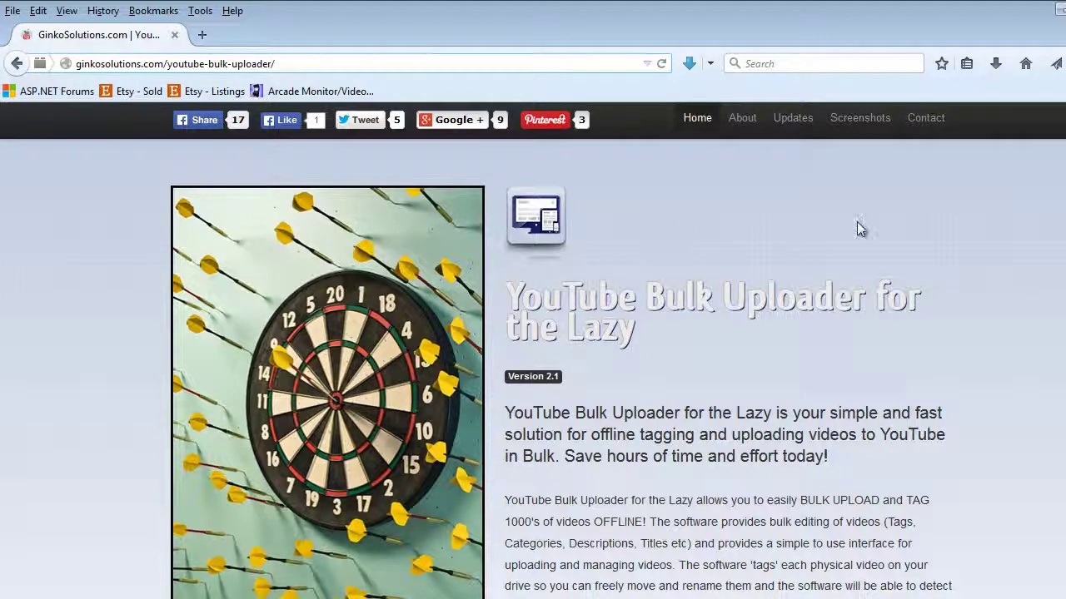
scroll(692, 298, down, 2)
scroll(692, 298, down, 4)
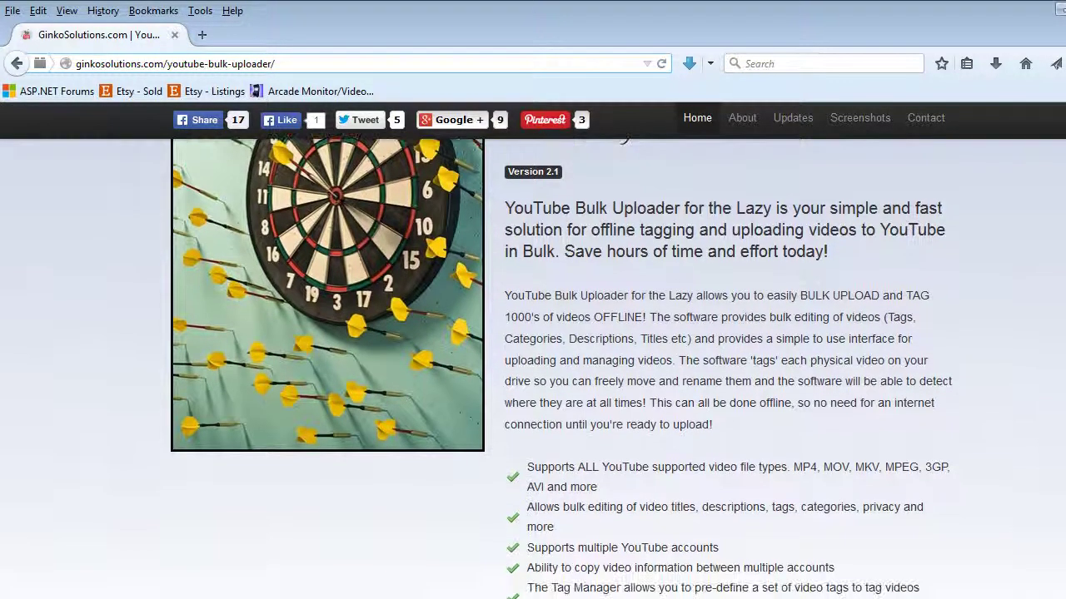
scroll(692, 299, down, 2)
scroll(693, 298, down, 6)
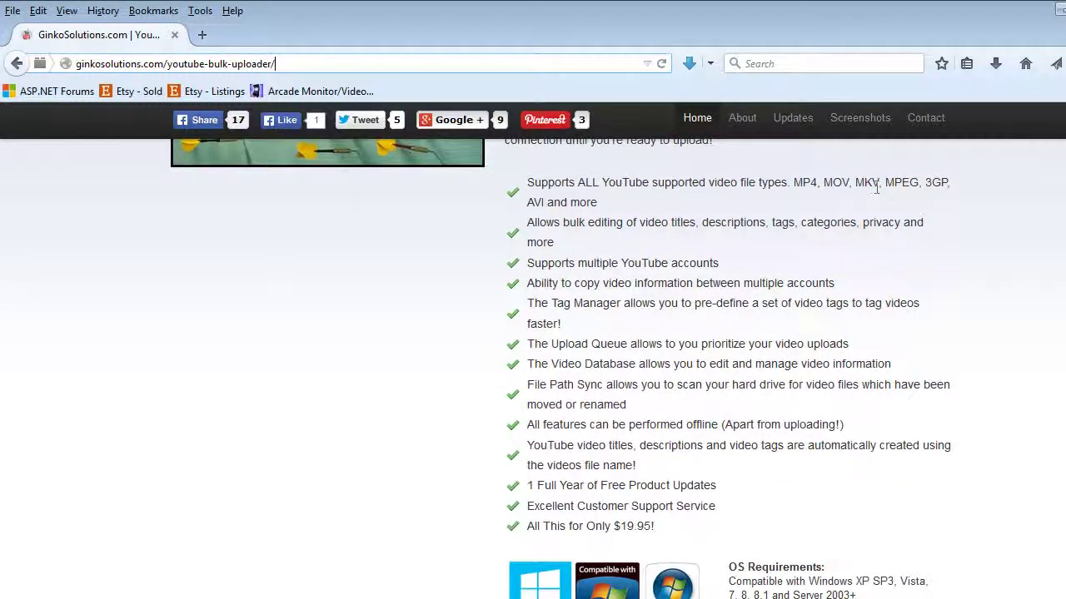
- Highlight in turn the listed features on supported file types, bulk editing, multiple YouTube accounts, copying video information and the Tag Manager
drag(810, 202, 791, 183)
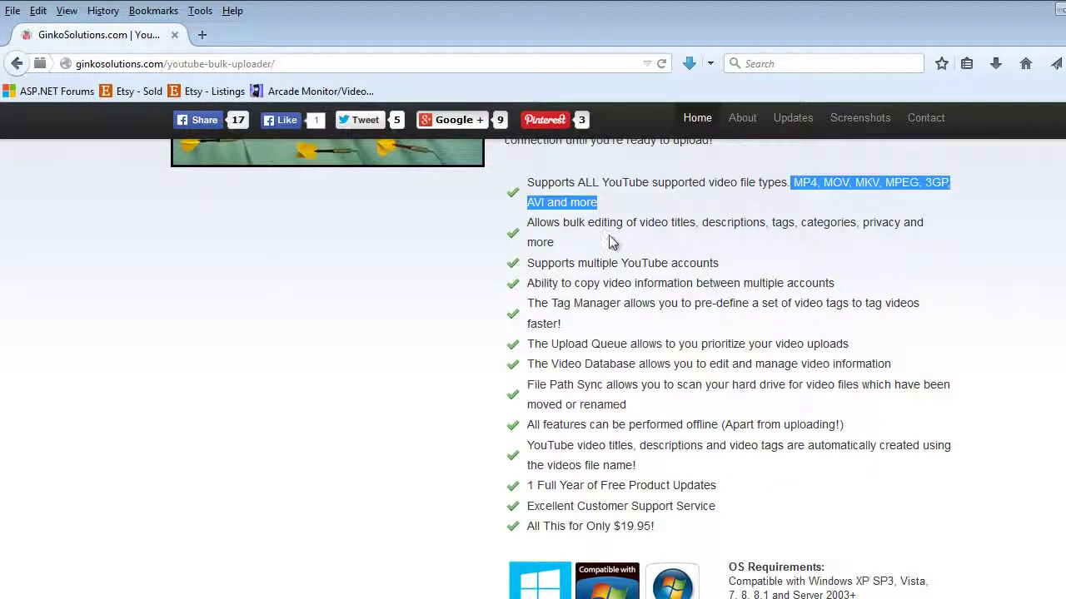
drag(615, 243, 541, 222)
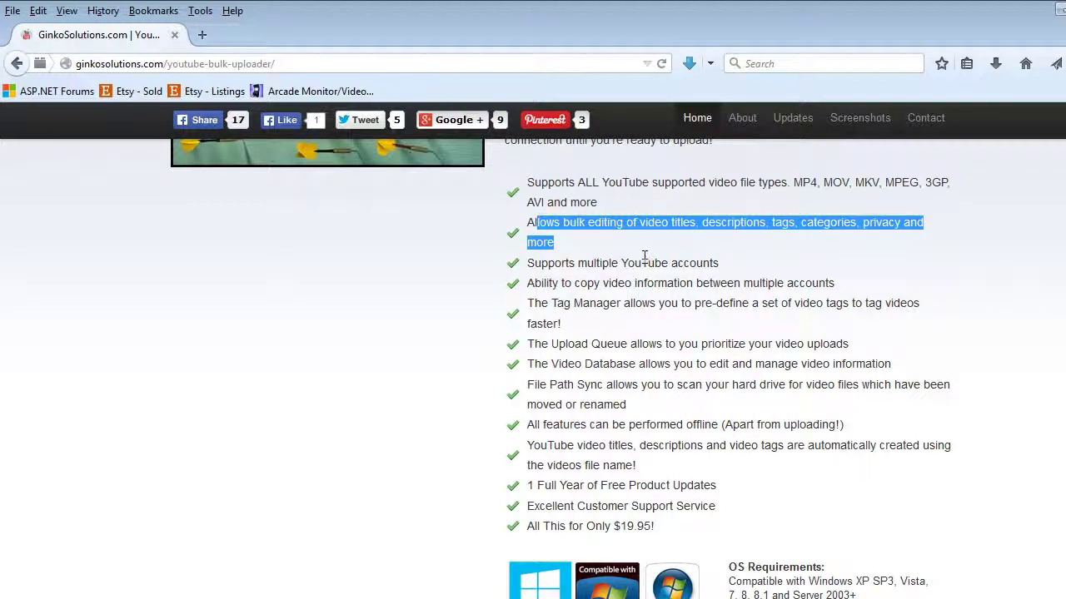
drag(717, 263, 576, 258)
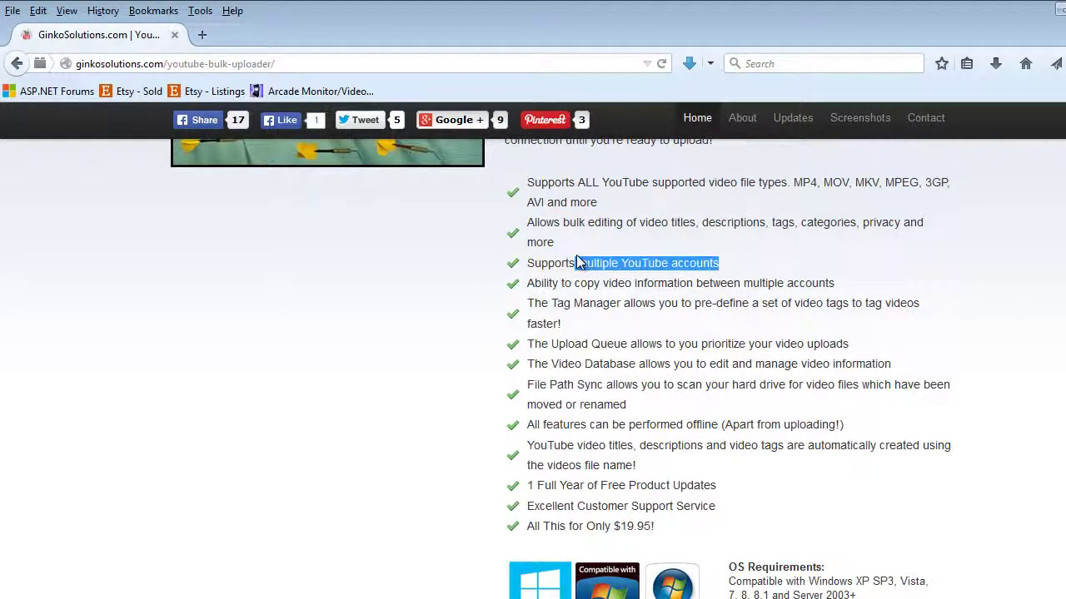
drag(786, 283, 563, 286)
drag(575, 324, 533, 303)
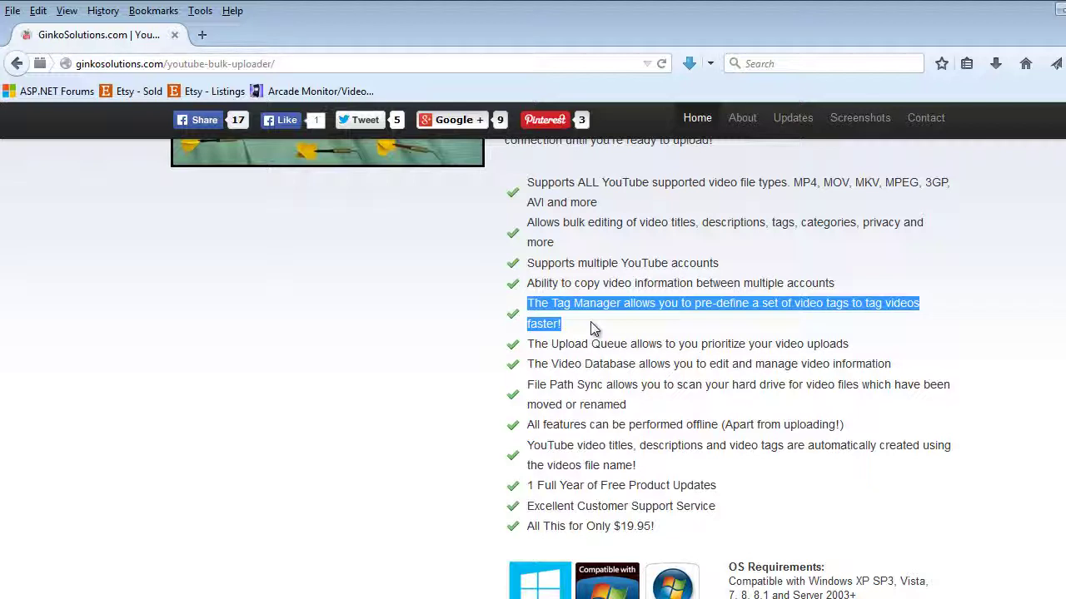
- Highlight in turn the listed features on the Upload Queue, Video Database, File Path Sync, offline use and automatically created titles and tags
click(857, 352)
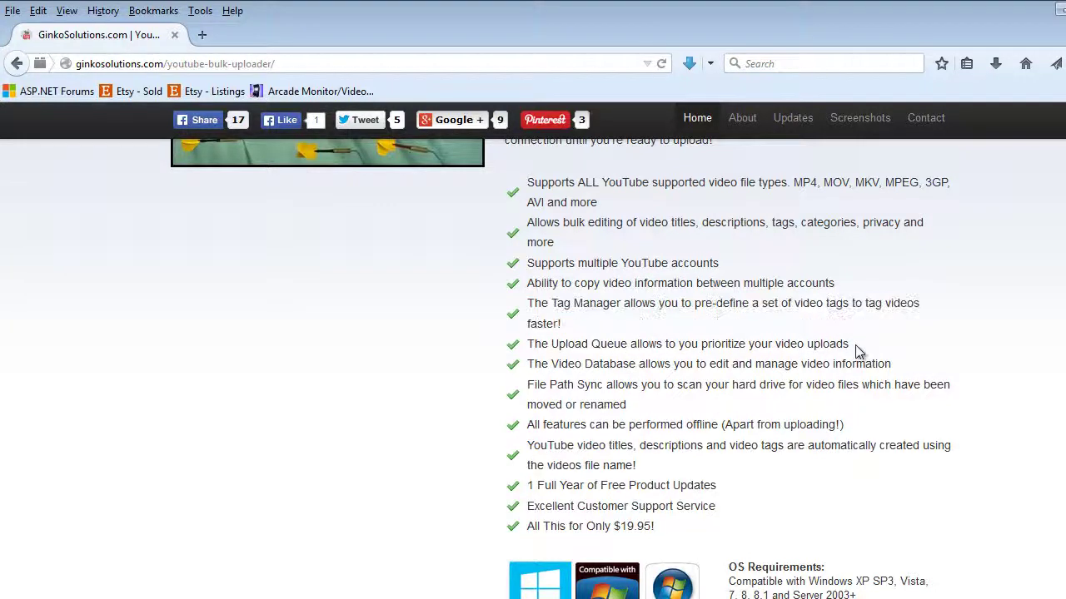
drag(858, 351, 652, 344)
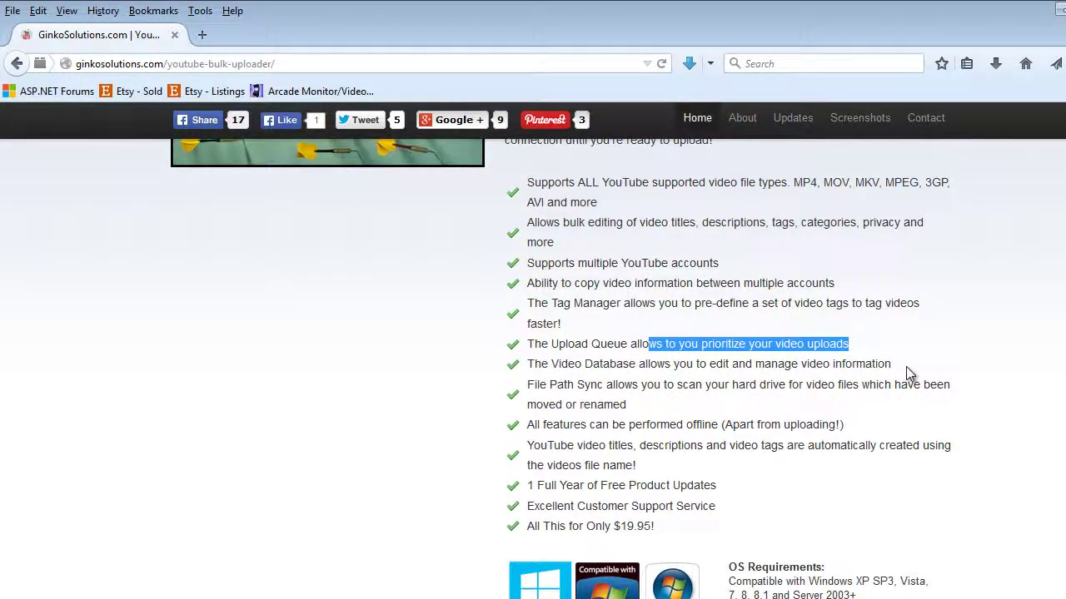
drag(899, 366, 532, 363)
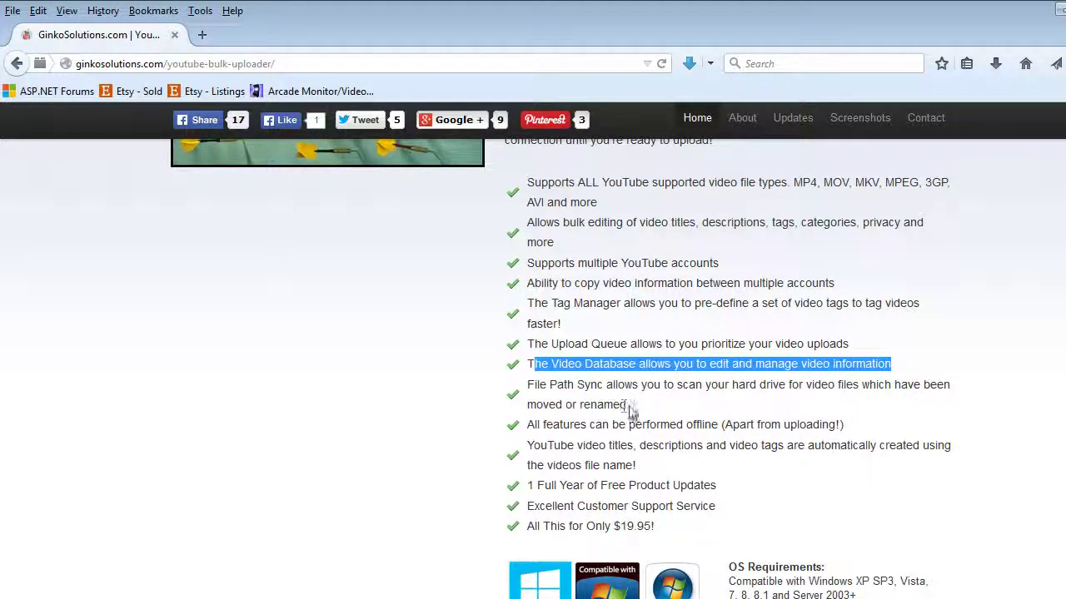
drag(629, 408, 534, 391)
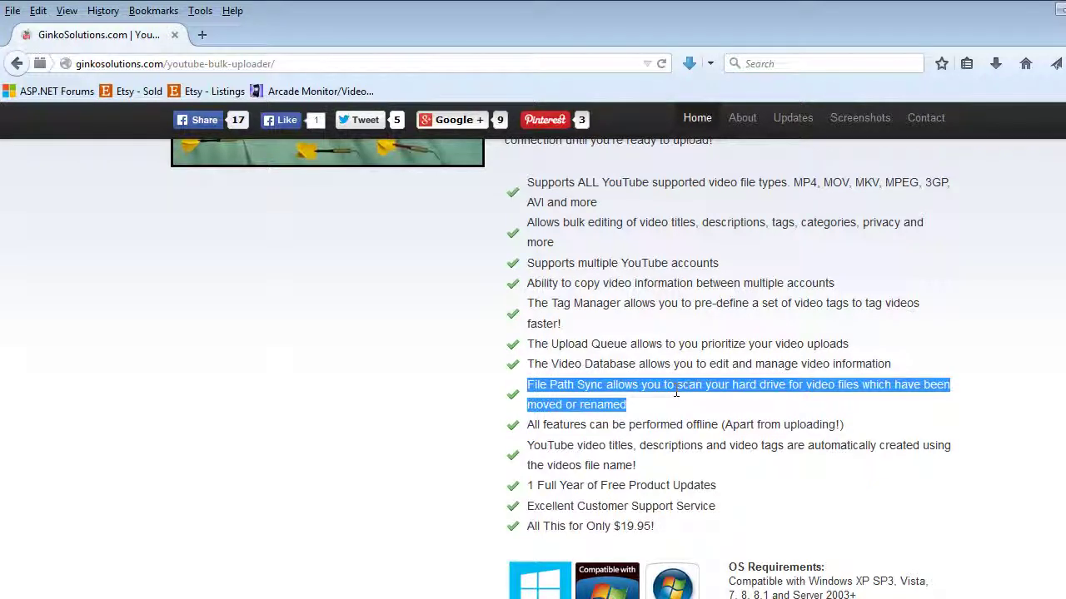
drag(791, 431, 534, 423)
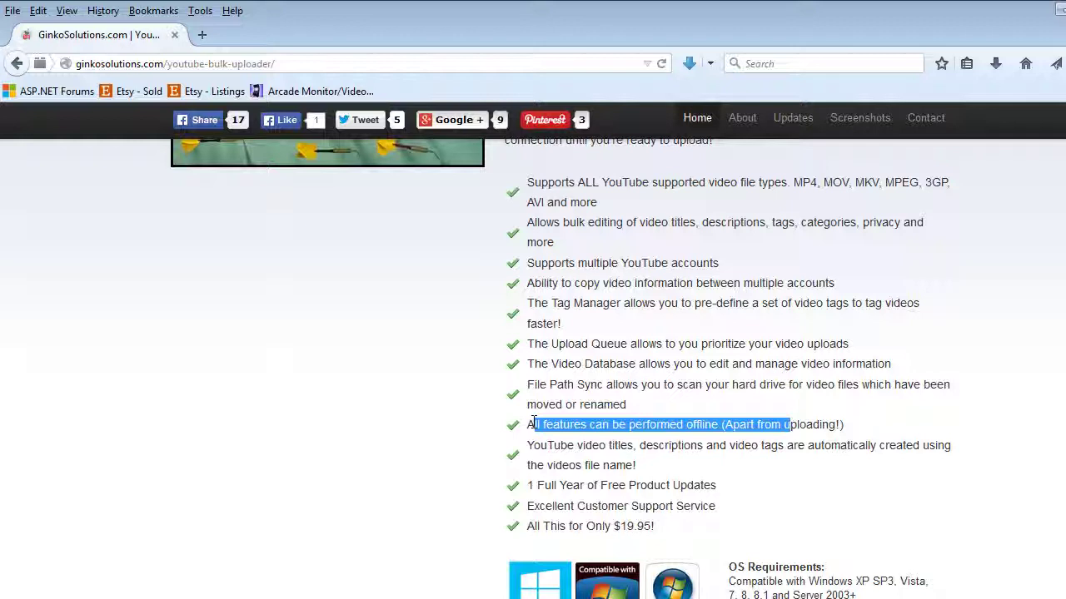
click(651, 471)
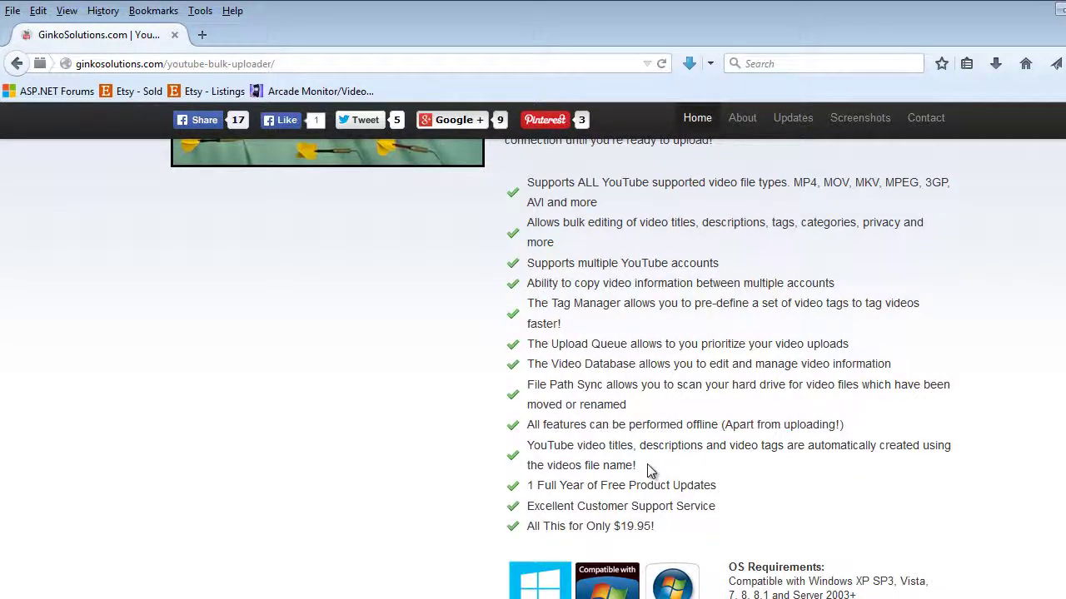
drag(651, 471, 549, 447)
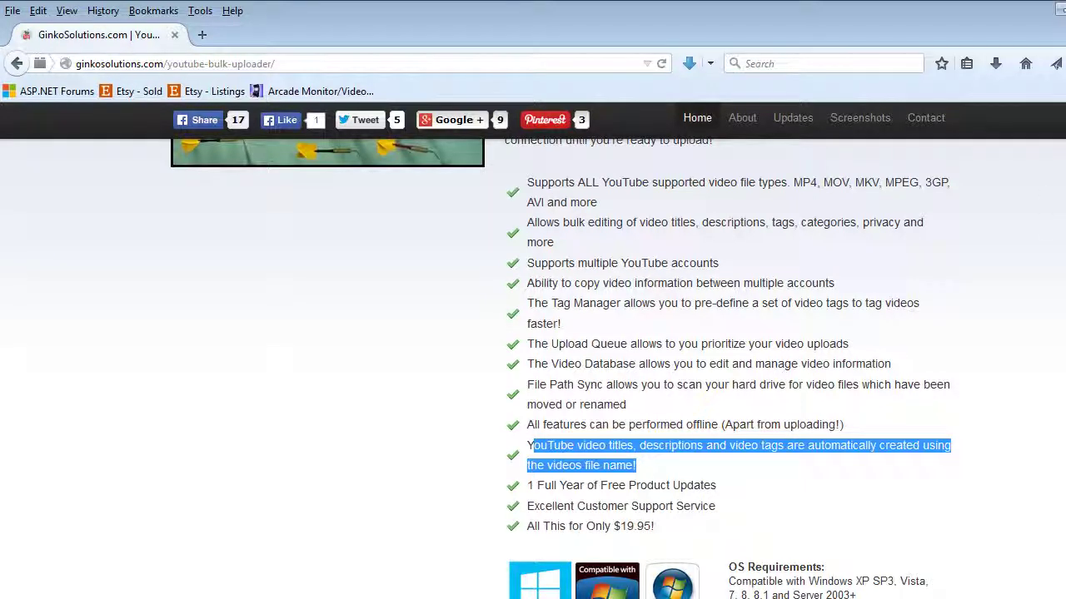
- Review the About text and the version history under Updates, and return to the product overview and feature list
scroll(533, 366, down, 10)
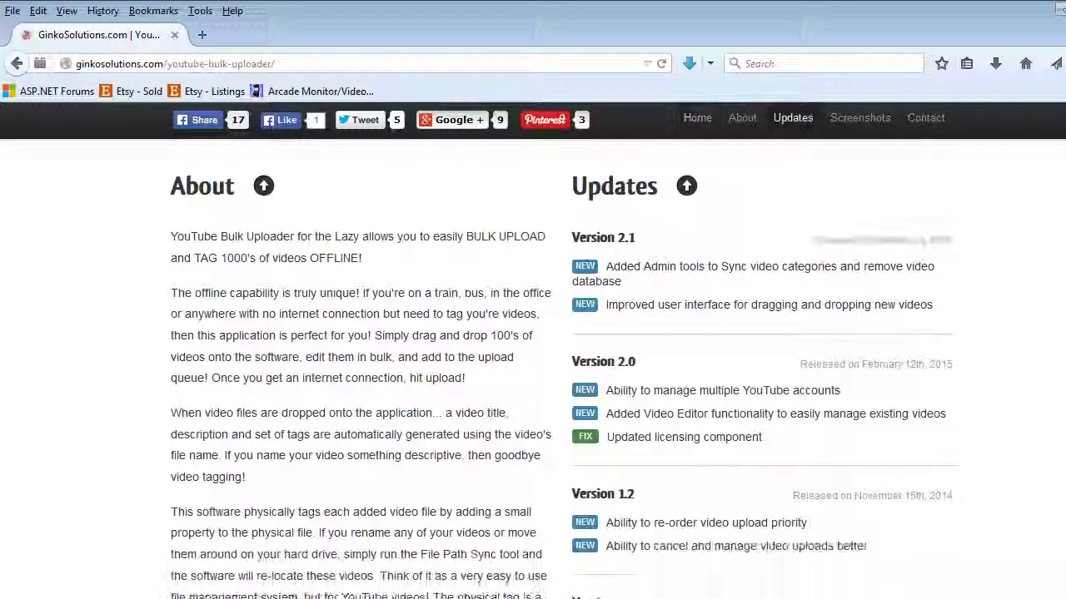
scroll(563, 367, up, 5)
scroll(563, 366, down, 6)
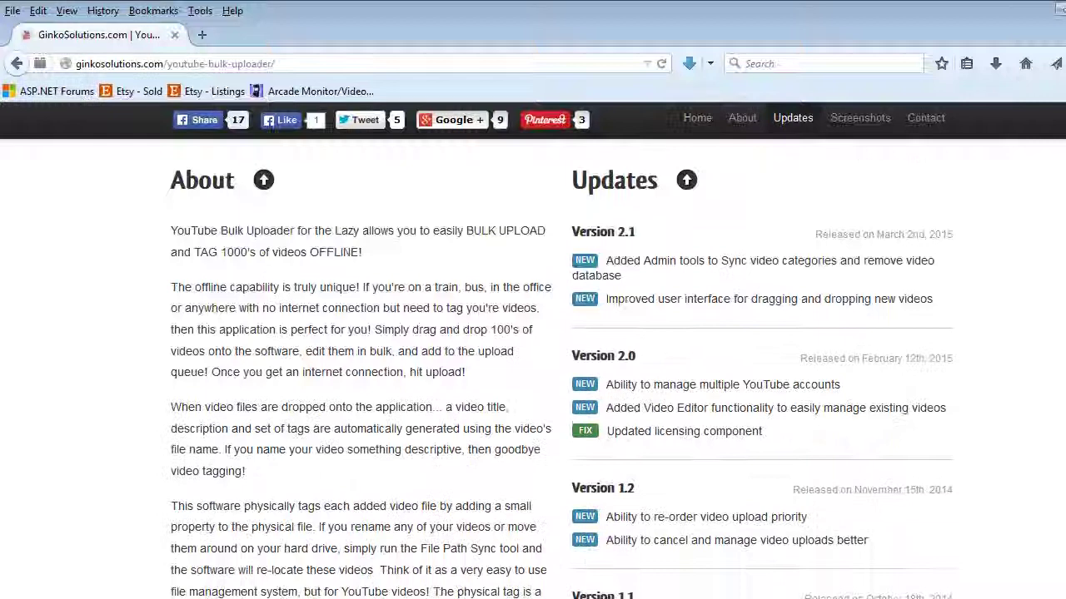
scroll(562, 367, up, 1)
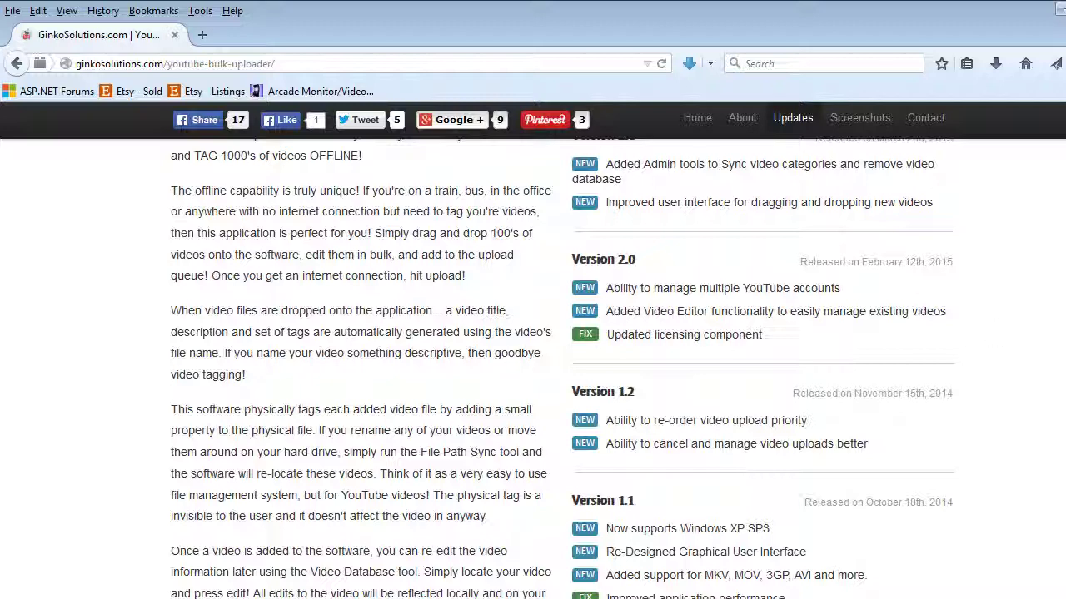
scroll(533, 367, up, 15)
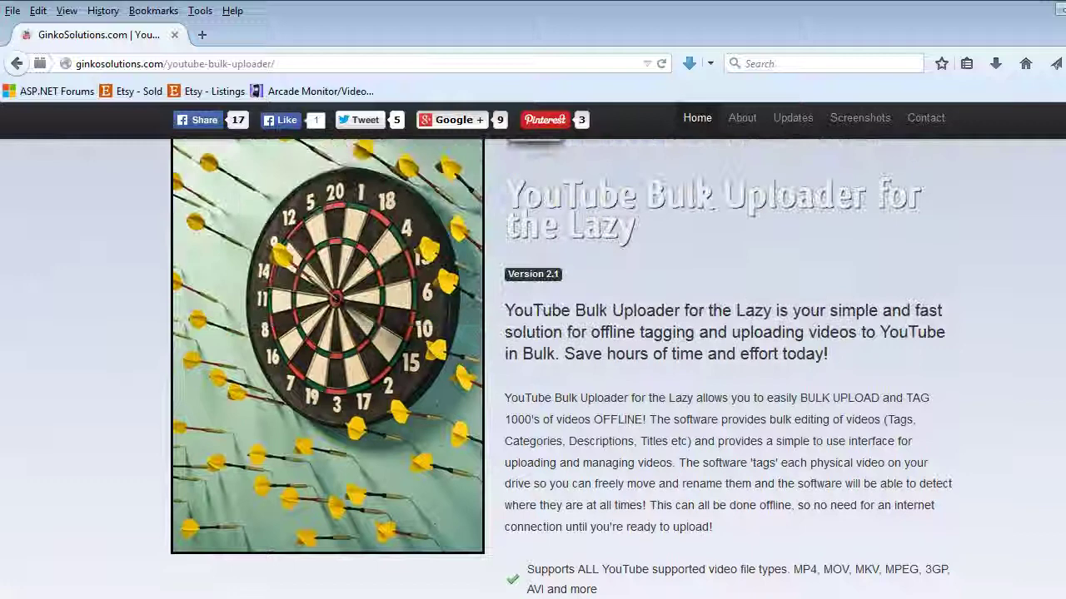
scroll(936, 270, down, 5)
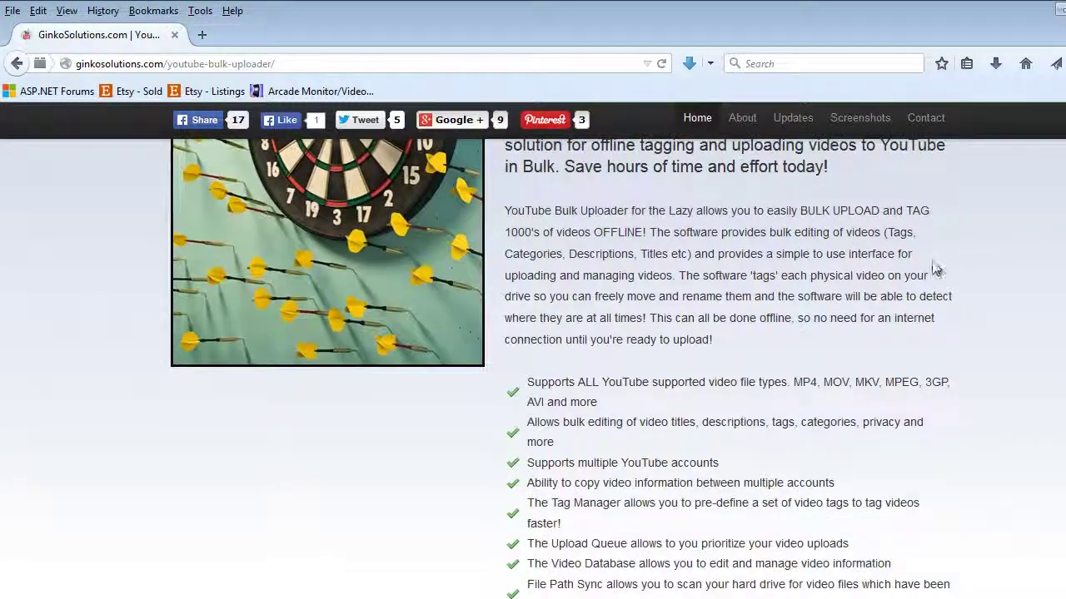